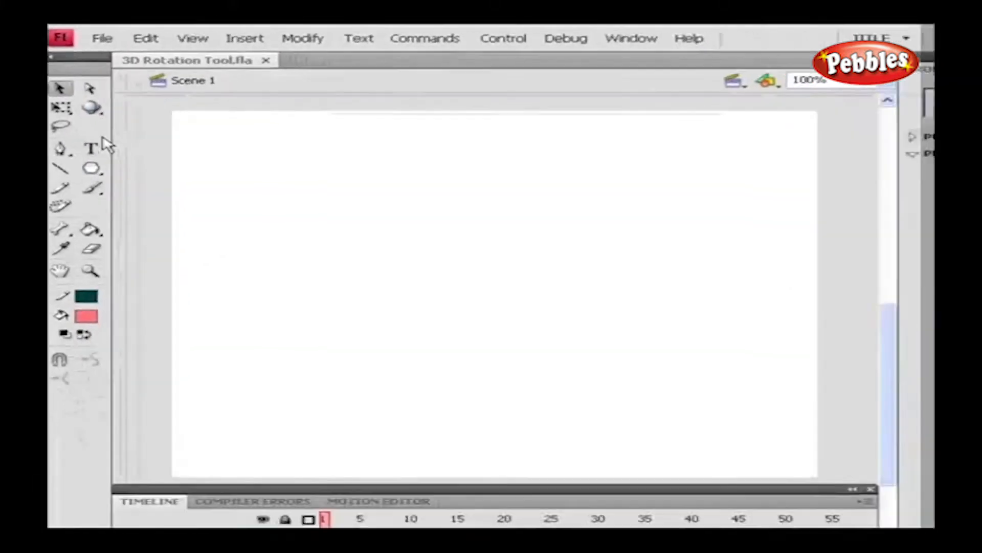
- Draw a five-pointed star on the upper-left part of the stage using the PolyStar tool with its style set to star
{"action": "left_click", "coordinate": [91, 168]}
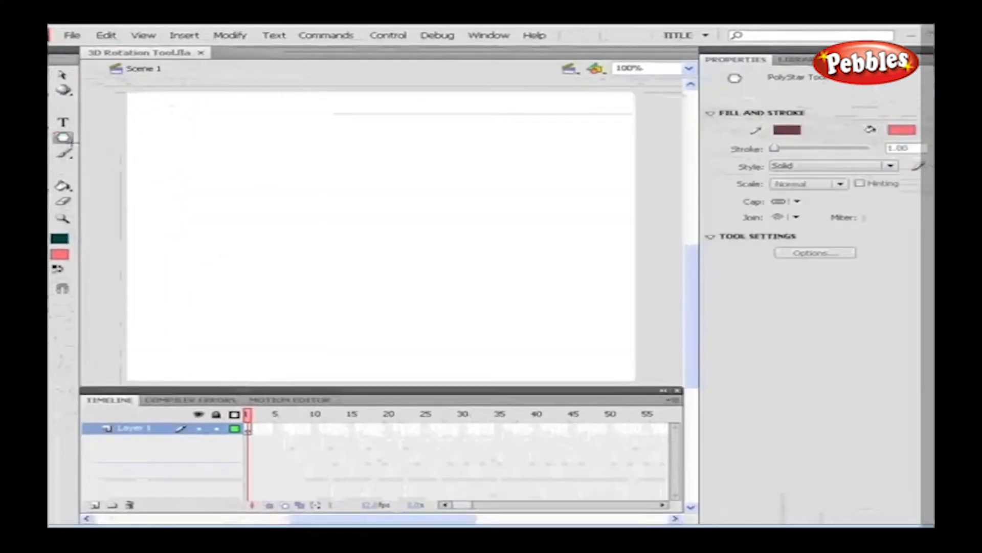
{"action": "left_click", "coordinate": [806, 256]}
{"action": "left_click", "coordinate": [564, 253]}
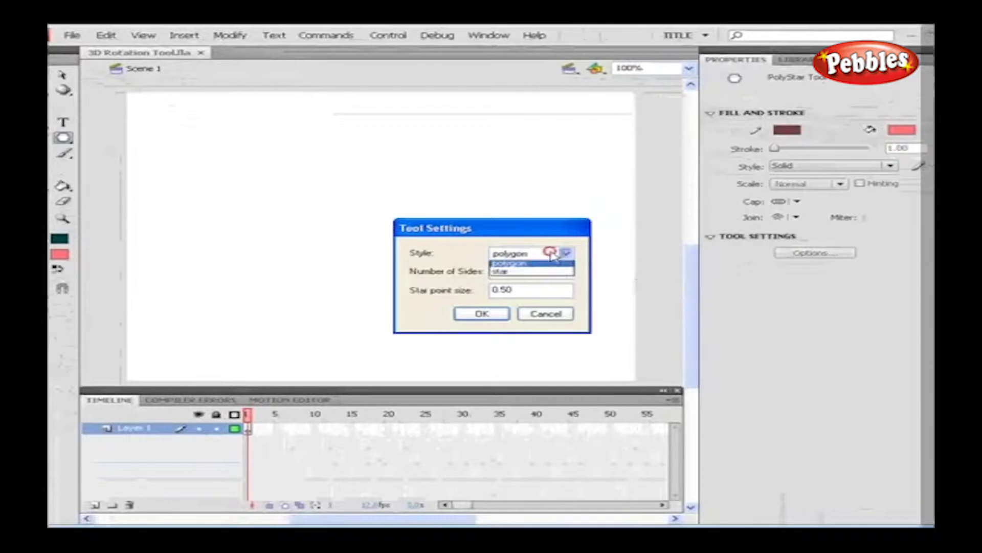
{"action": "left_click", "coordinate": [527, 280]}
{"action": "left_click", "coordinate": [482, 314]}
{"action": "left_click_drag", "start_coordinate": [289, 177], "coordinate": [367, 213]}
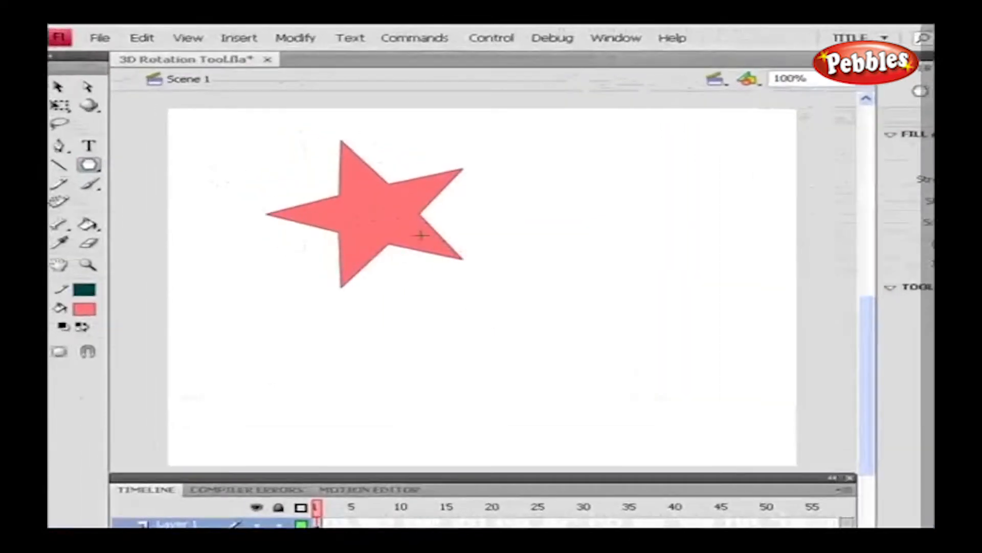
- Convert the whole star shape to a Movie Clip symbol named star
{"action": "left_click", "coordinate": [57, 86]}
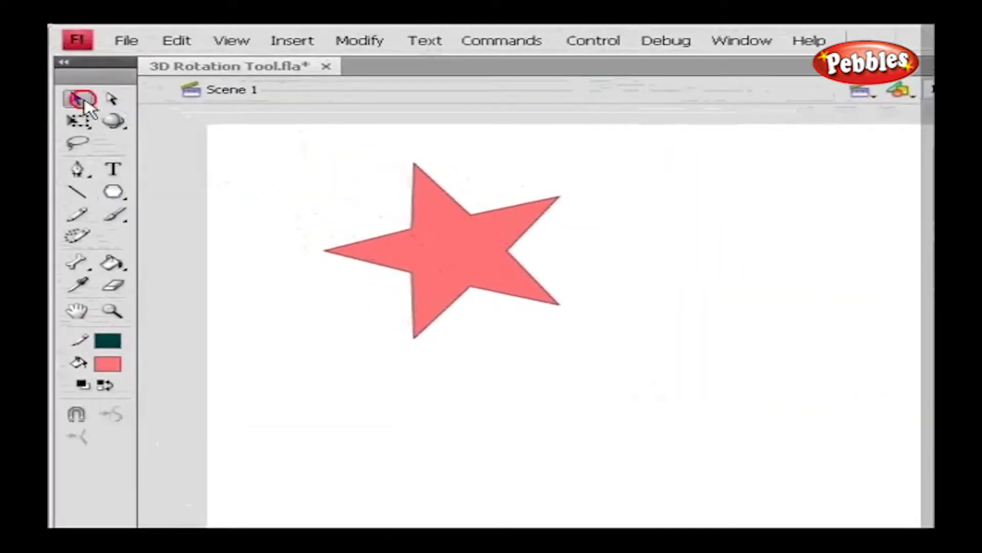
{"action": "left_click_drag", "start_coordinate": [298, 144], "coordinate": [606, 359]}
{"action": "right_click", "coordinate": [467, 256]}
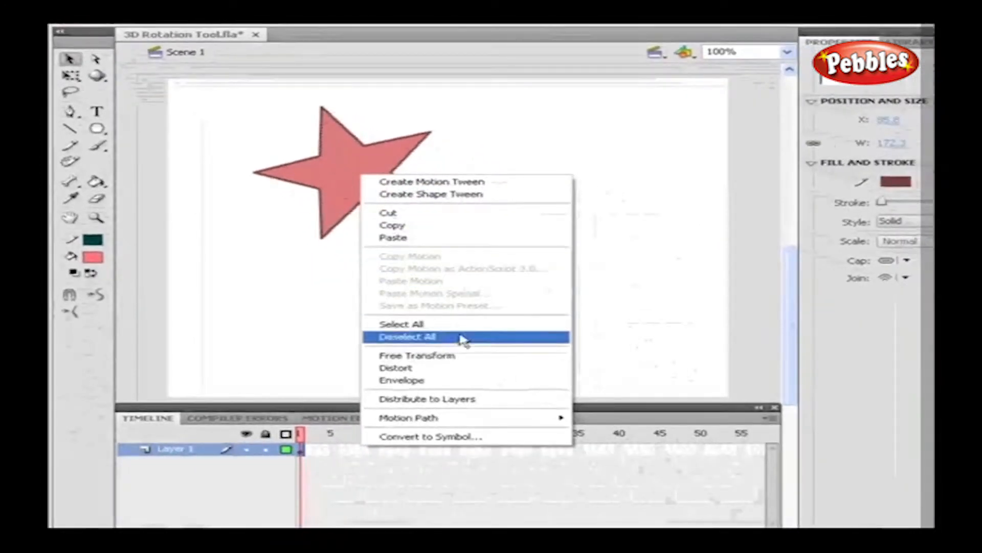
{"action": "left_click", "coordinate": [467, 437]}
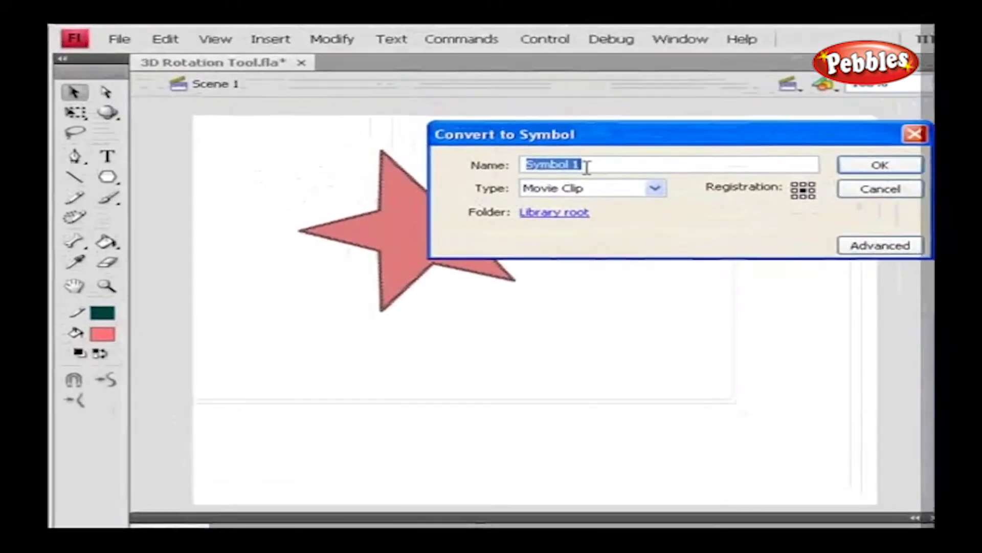
{"action": "type", "text": "star"}
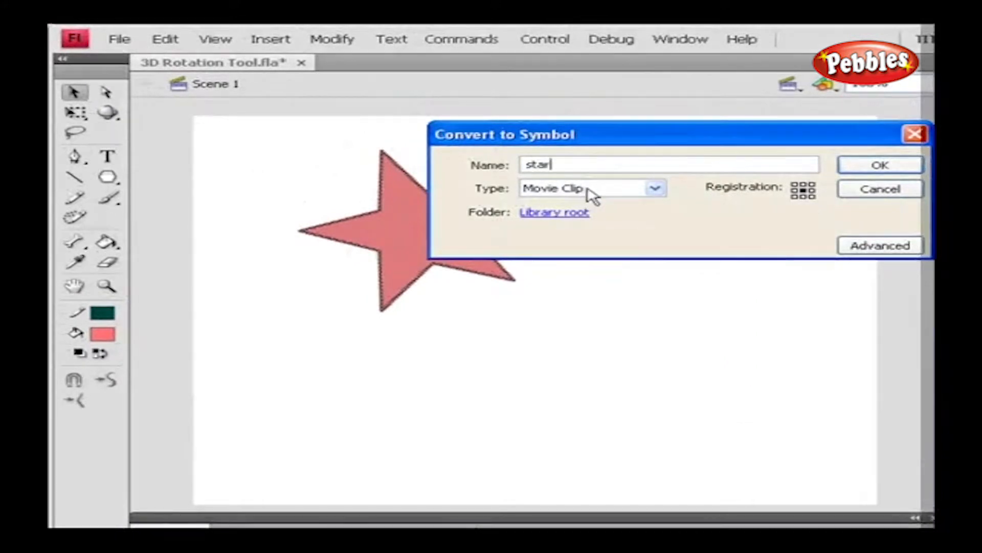
{"action": "left_click", "coordinate": [849, 167]}
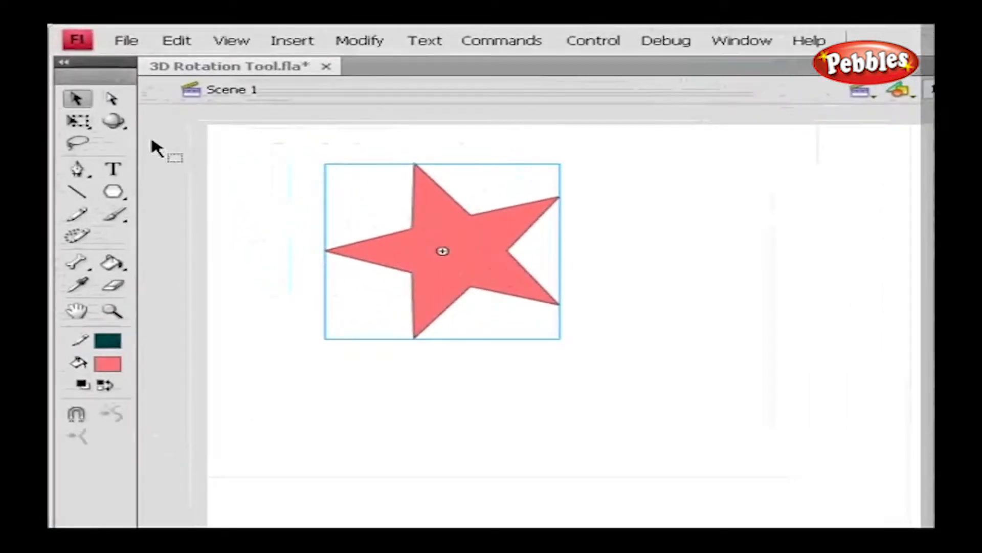
- Rotate the star in 3D around several axes, and move its rotation centre point beside the star before resetting it
{"action": "left_click", "coordinate": [113, 120]}
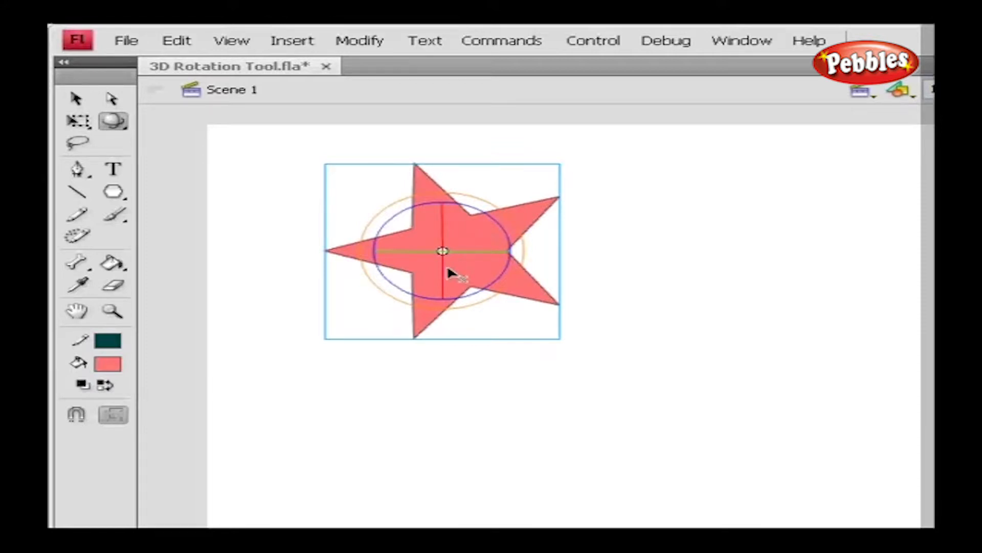
{"action": "left_click_drag", "start_coordinate": [446, 271], "coordinate": [465, 270]}
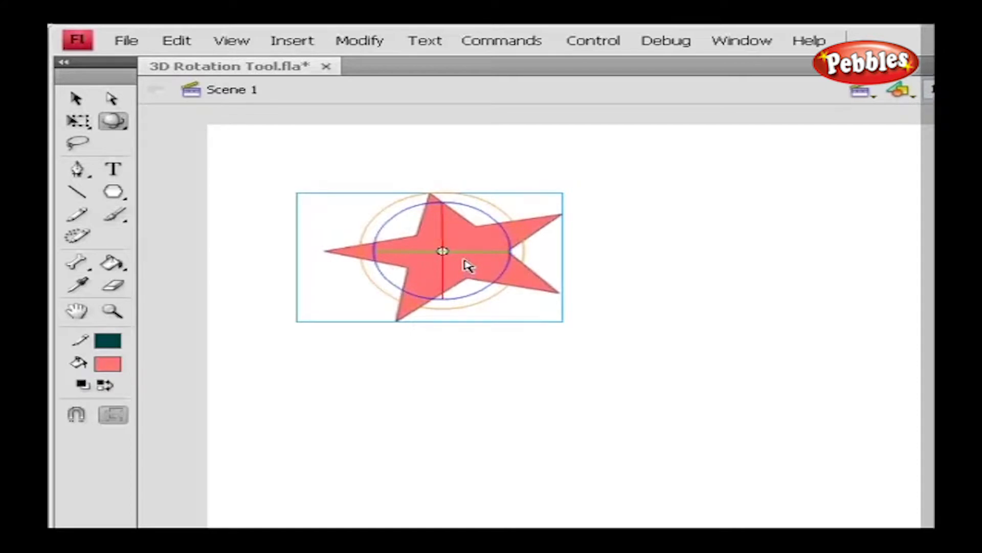
{"action": "left_click_drag", "start_coordinate": [465, 249], "coordinate": [660, 92]}
{"action": "left_click_drag", "start_coordinate": [488, 219], "coordinate": [420, 285]}
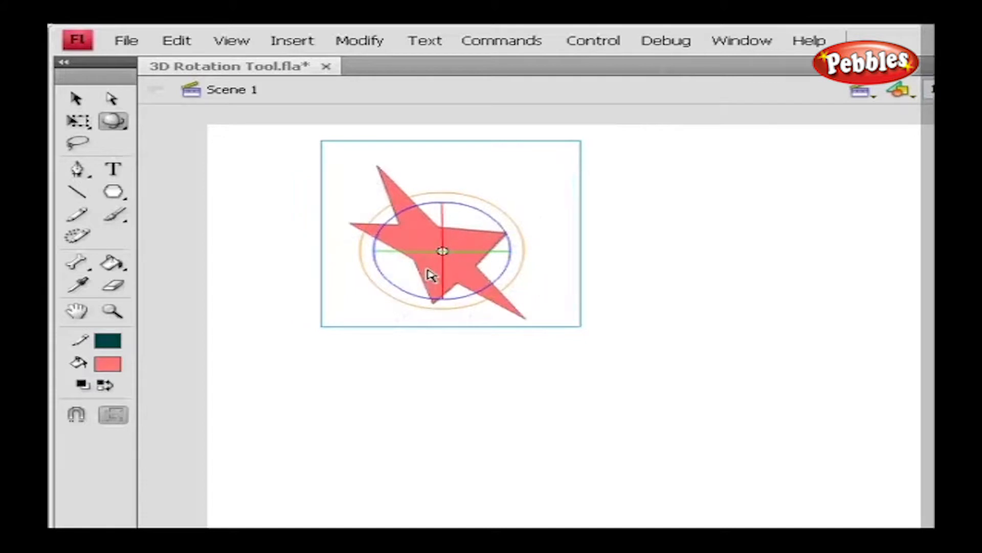
{"action": "left_click_drag", "start_coordinate": [443, 250], "coordinate": [571, 260]}
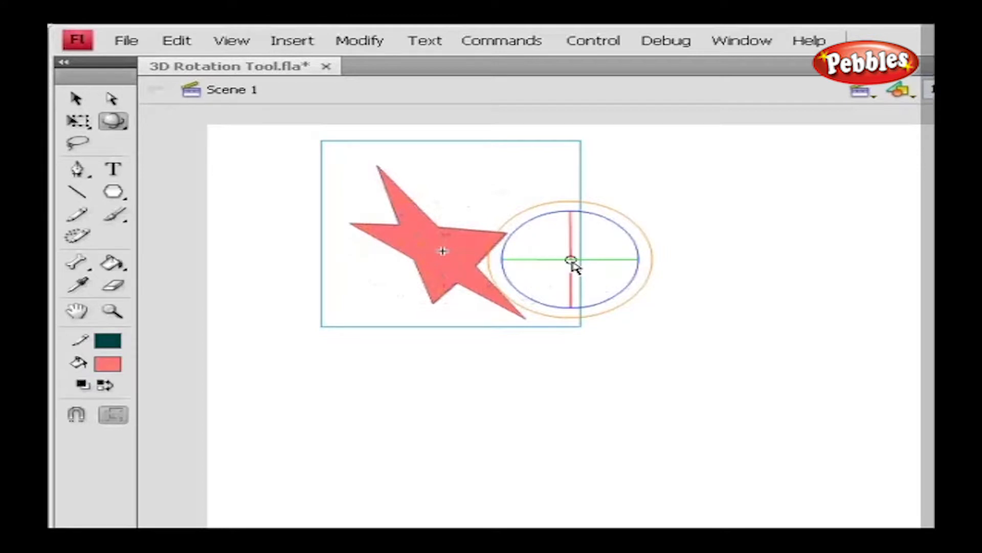
{"action": "double_click", "coordinate": [572, 261]}
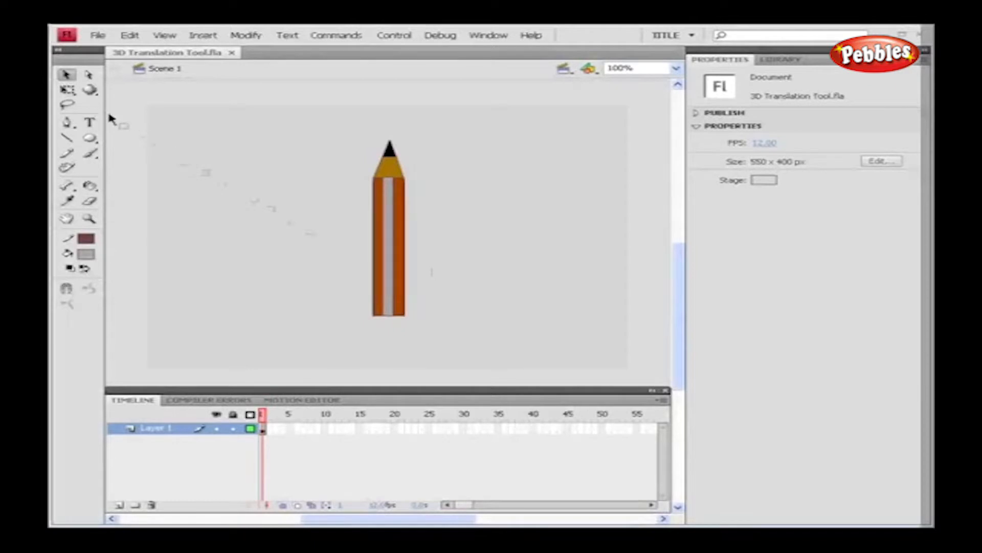
- Convert the whole pencil drawing to a Movie Clip symbol named pencil
{"action": "left_click", "coordinate": [90, 89]}
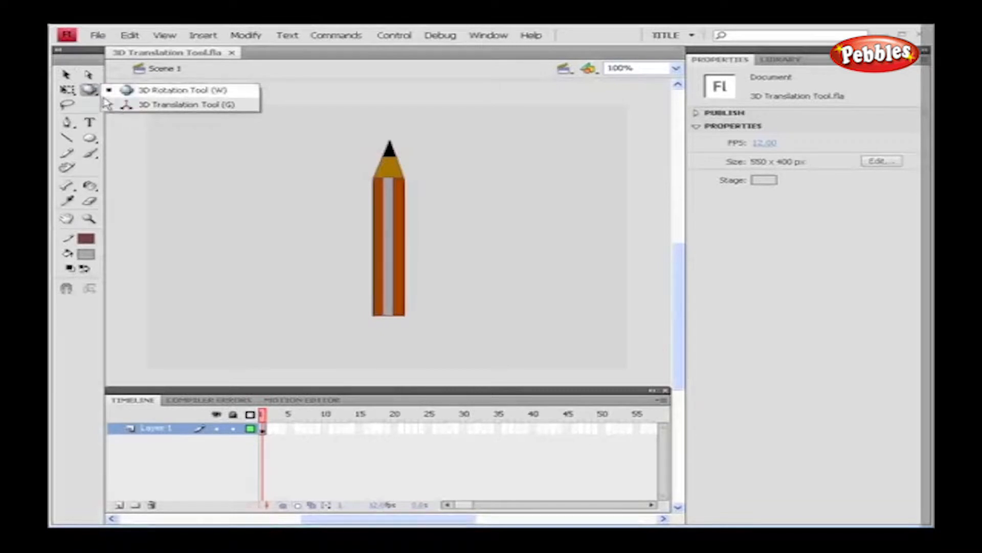
{"action": "left_click", "coordinate": [66, 74]}
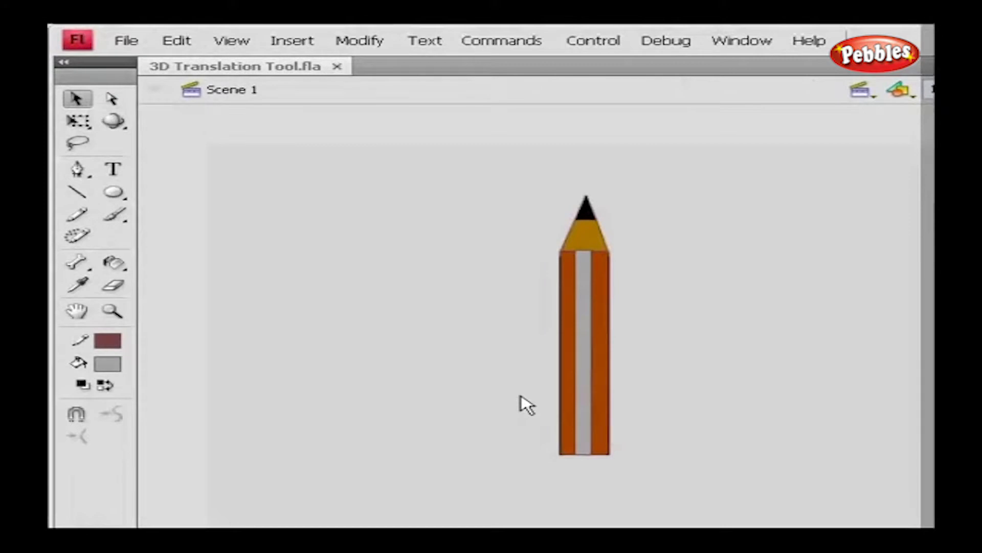
{"action": "mouse_move", "coordinate": [499, 189]}
{"action": "left_mouse_down"}
{"action": "mouse_move", "coordinate": [653, 391]}
{"action": "mouse_move", "coordinate": [638, 416]}
{"action": "left_mouse_up"}
{"action": "right_click", "coordinate": [583, 402]}
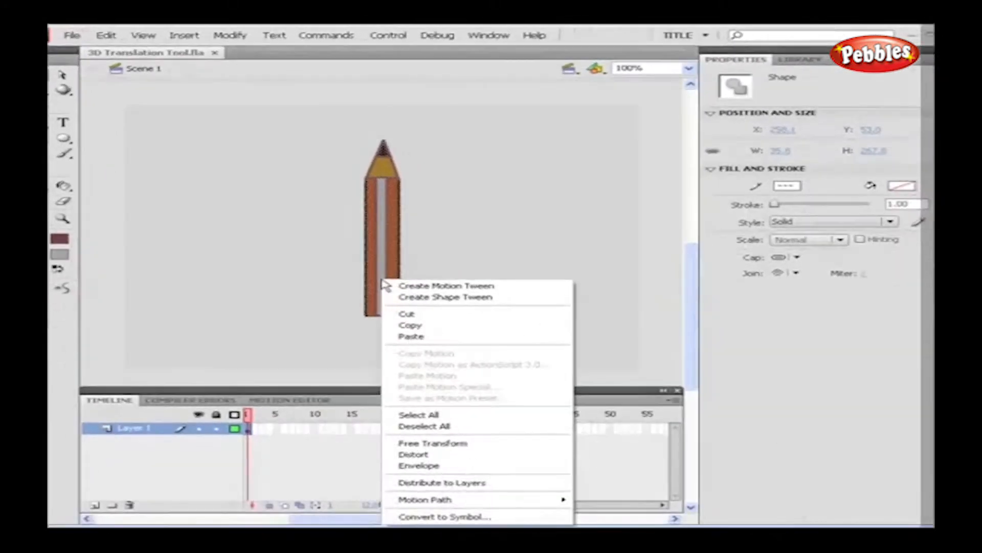
{"action": "left_click", "coordinate": [444, 516]}
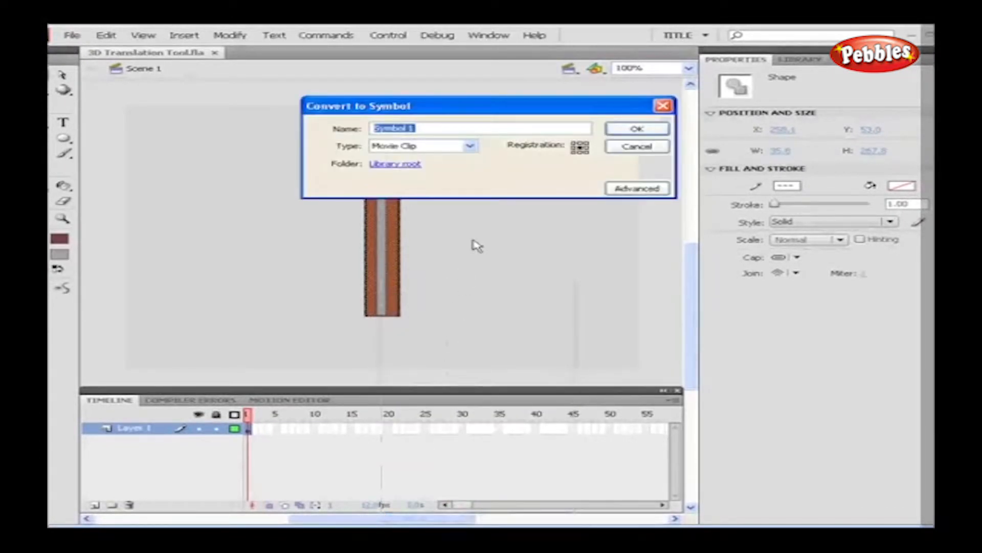
{"action": "type", "text": "encil"}
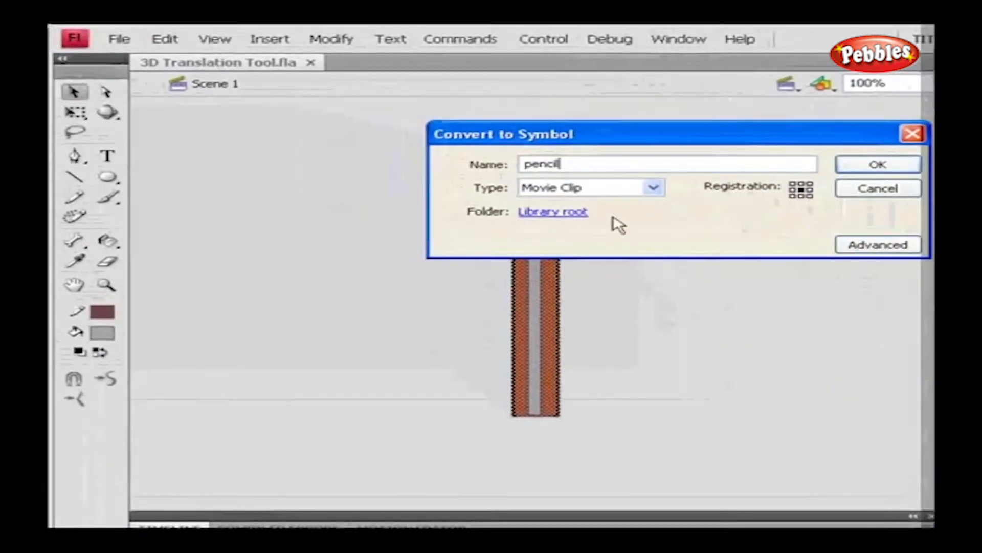
{"action": "left_click", "coordinate": [859, 164]}
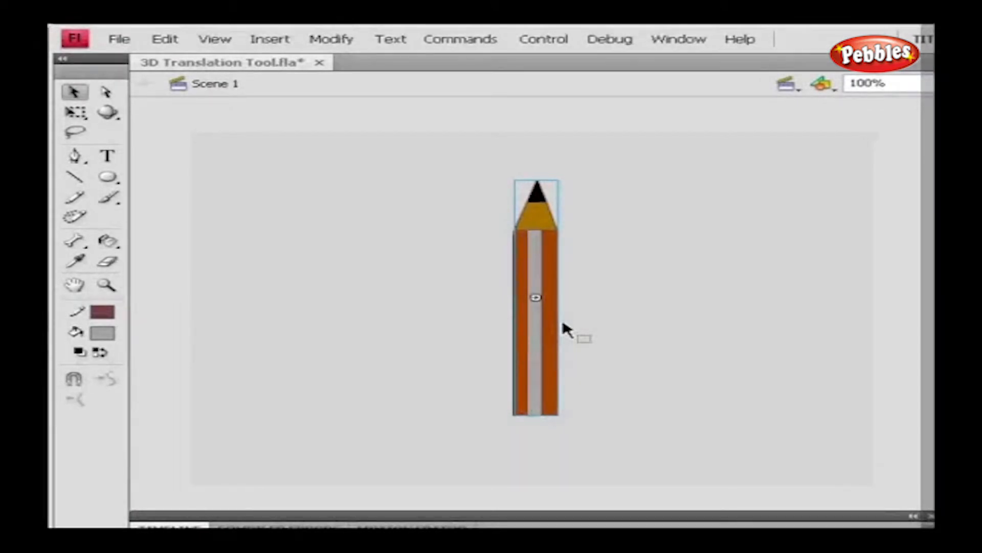
- Move the pencil leftward, upward and nearer to the viewer along its X, Y and Z axes with the 3D Translation tool
{"action": "left_click", "coordinate": [109, 111]}
{"action": "left_click_drag", "start_coordinate": [112, 110], "coordinate": [164, 132]}
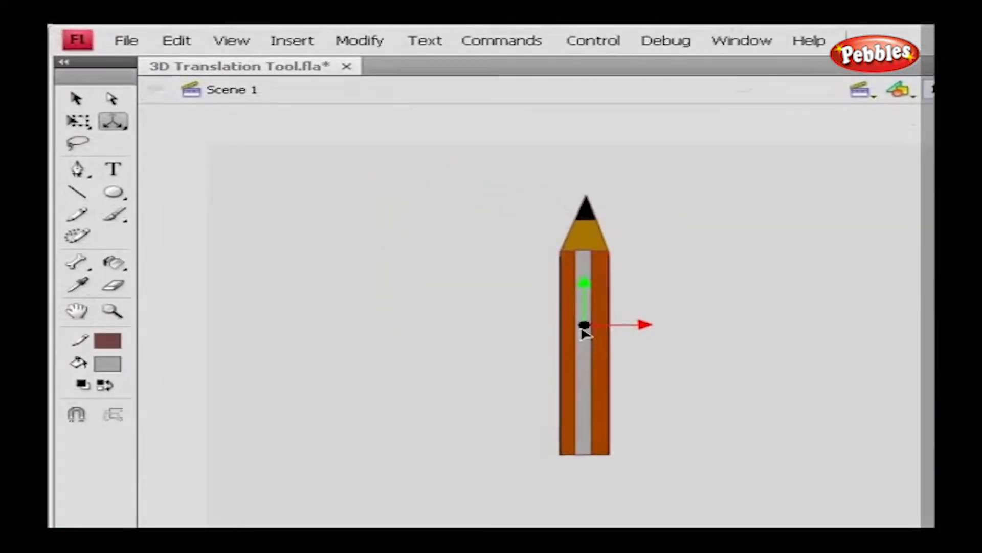
{"action": "mouse_move", "coordinate": [651, 327]}
{"action": "left_mouse_down"}
{"action": "mouse_move", "coordinate": [745, 328]}
{"action": "mouse_move", "coordinate": [567, 326]}
{"action": "left_mouse_up"}
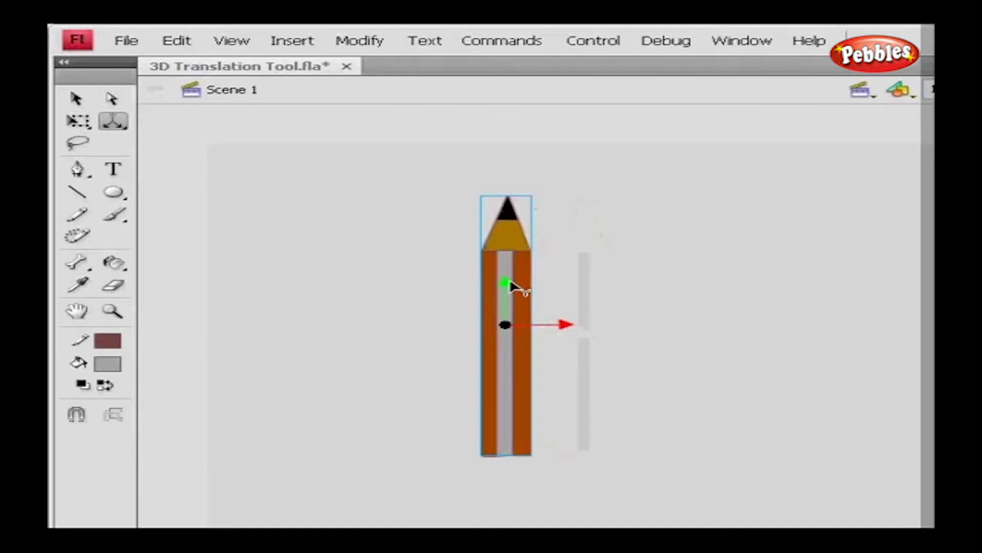
{"action": "mouse_move", "coordinate": [509, 286]}
{"action": "left_mouse_down"}
{"action": "mouse_move", "coordinate": [508, 237]}
{"action": "mouse_move", "coordinate": [506, 271]}
{"action": "mouse_move", "coordinate": [506, 253]}
{"action": "mouse_move", "coordinate": [508, 261]}
{"action": "left_mouse_up"}
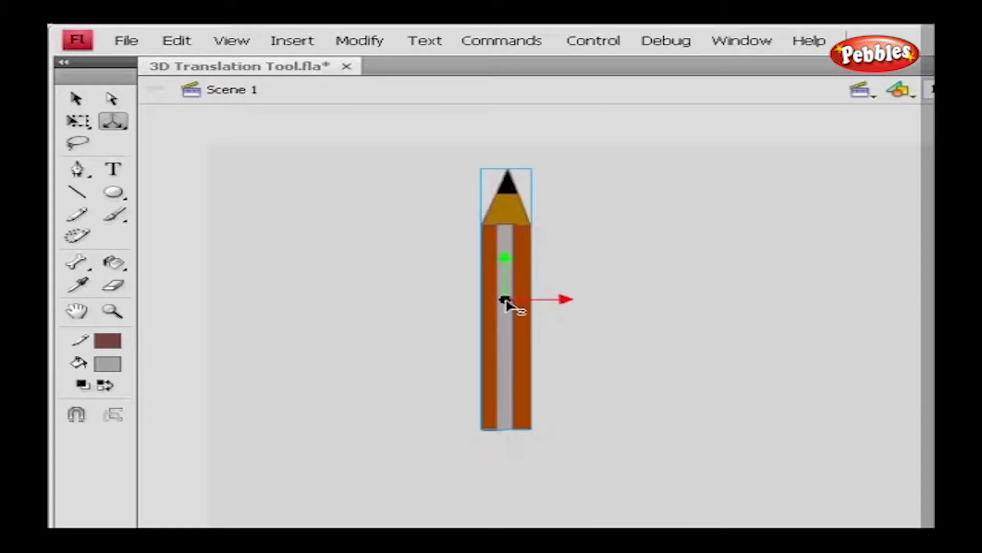
{"action": "mouse_move", "coordinate": [507, 302]}
{"action": "left_mouse_down"}
{"action": "mouse_move", "coordinate": [602, 490]}
{"action": "mouse_move", "coordinate": [569, 358]}
{"action": "left_mouse_up"}
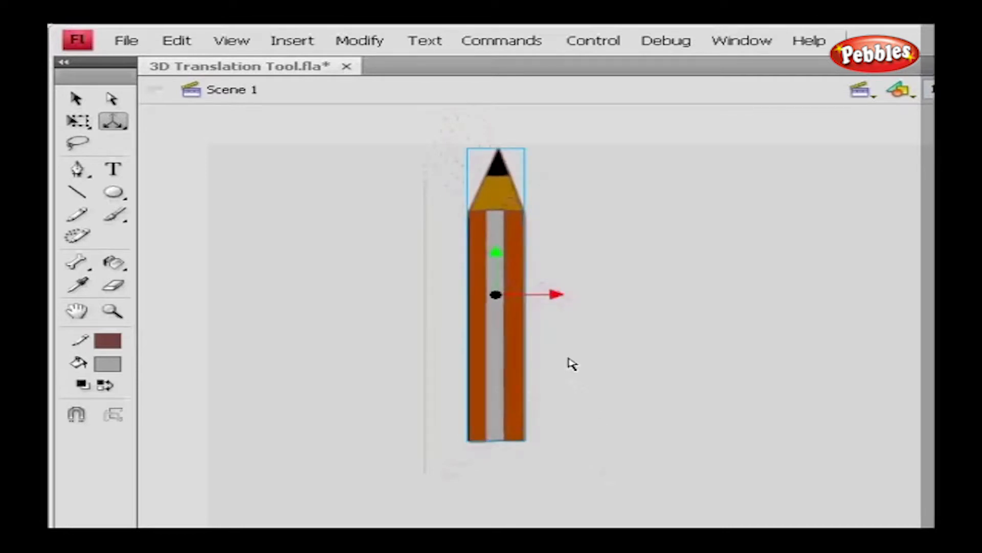
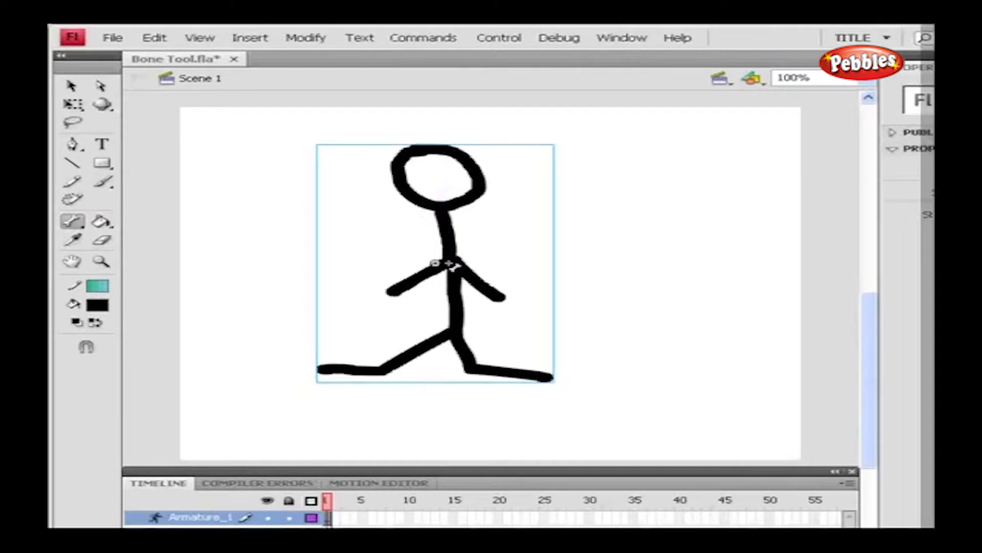
- Add bones to the stick figure's armature from the chest along both arms and down through the torso into both legs
{"action": "left_click_drag", "start_coordinate": [449, 262], "coordinate": [394, 291]}
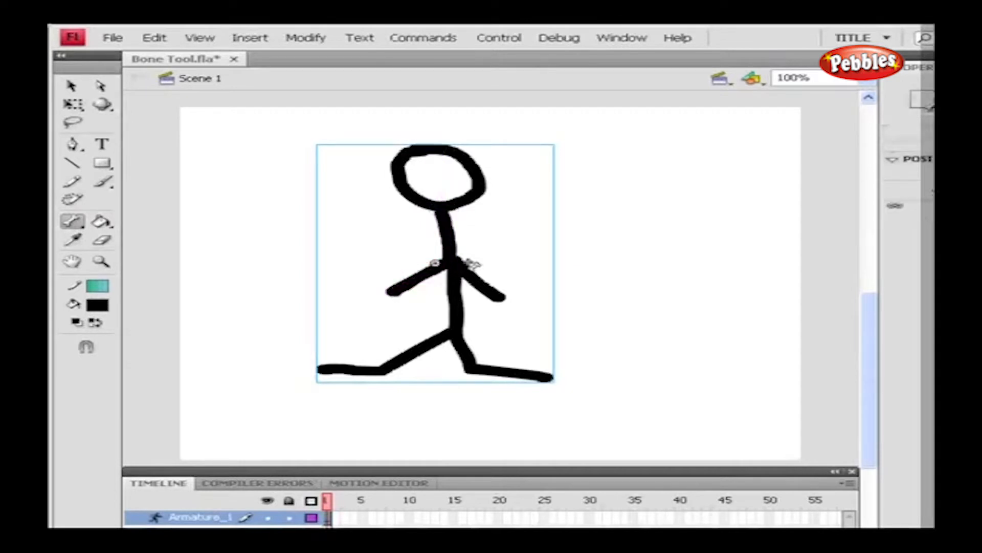
{"action": "left_click_drag", "start_coordinate": [447, 263], "coordinate": [503, 295]}
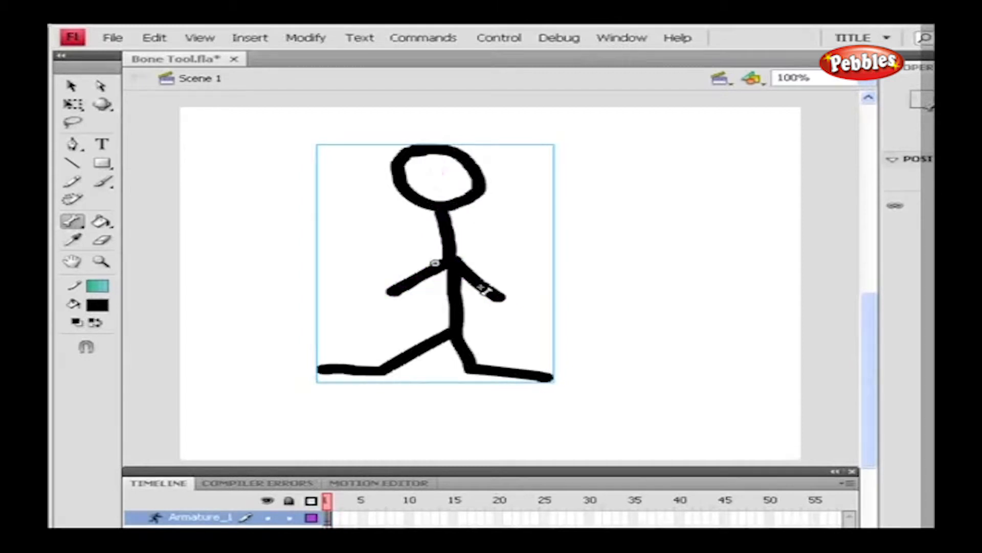
{"action": "left_click_drag", "start_coordinate": [449, 263], "coordinate": [324, 362]}
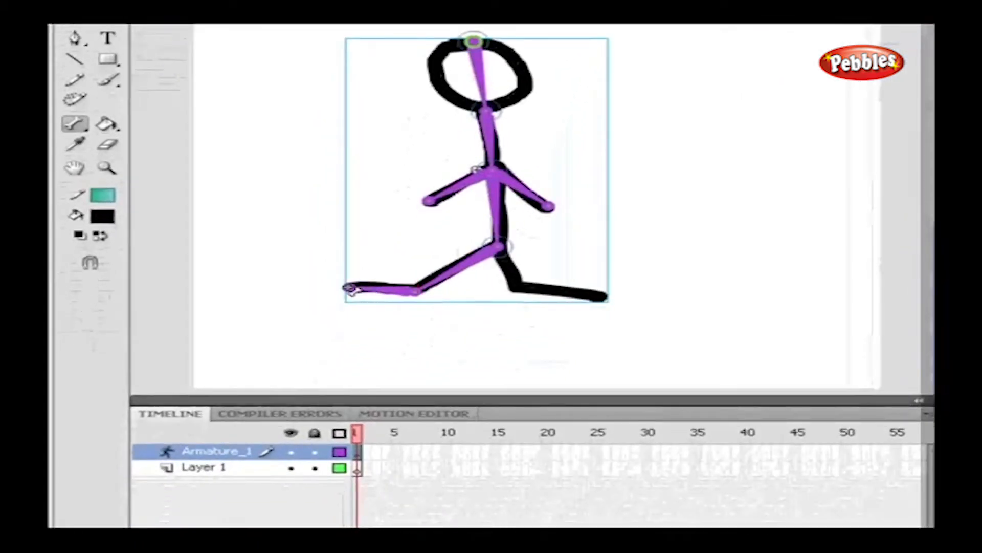
{"action": "left_click_drag", "start_coordinate": [351, 289], "coordinate": [350, 289]}
{"action": "left_click_drag", "start_coordinate": [499, 251], "coordinate": [608, 299]}
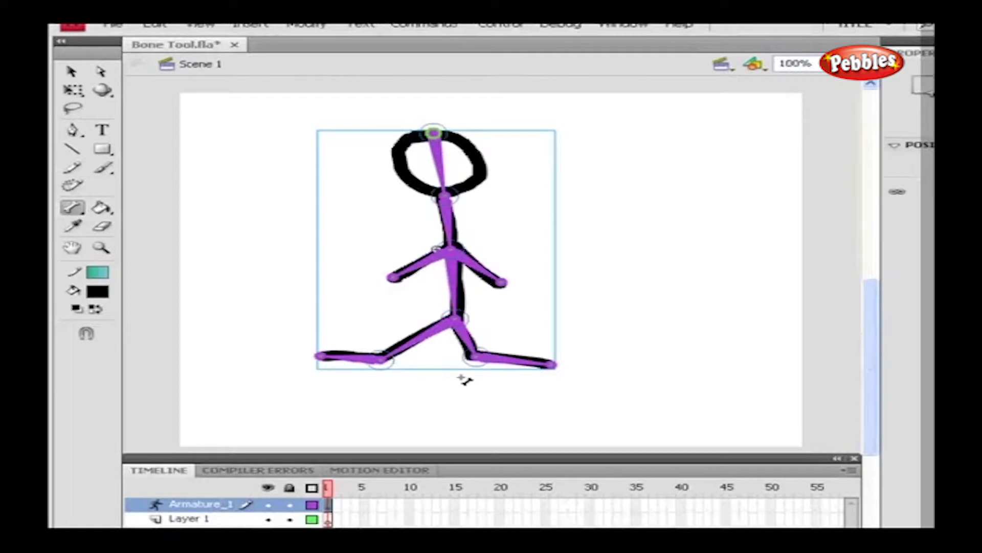
- Swing the front lower leg bone down and back up slightly above horizontal, switching its joint rotation off and on in between
{"action": "left_click", "coordinate": [71, 71]}
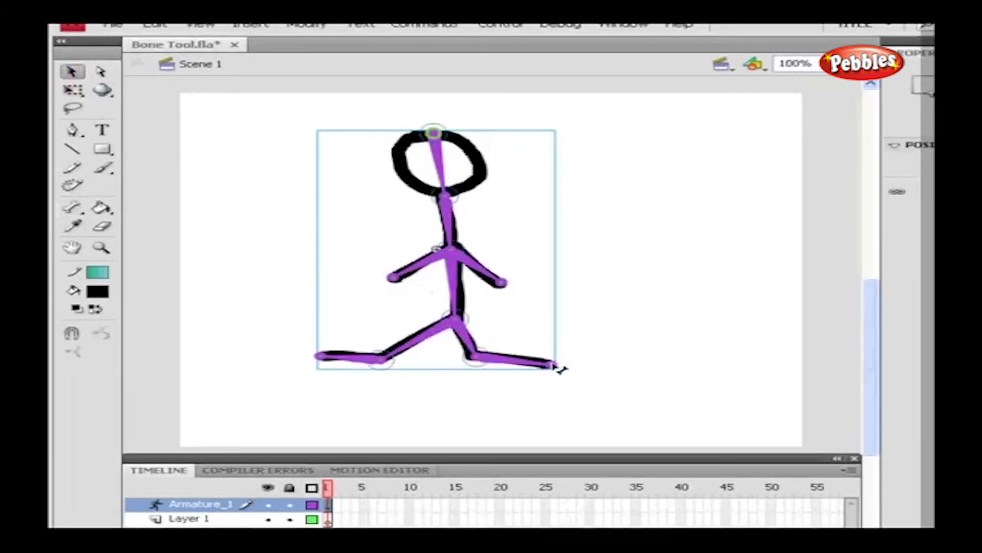
{"action": "left_click_drag", "start_coordinate": [559, 368], "coordinate": [524, 395]}
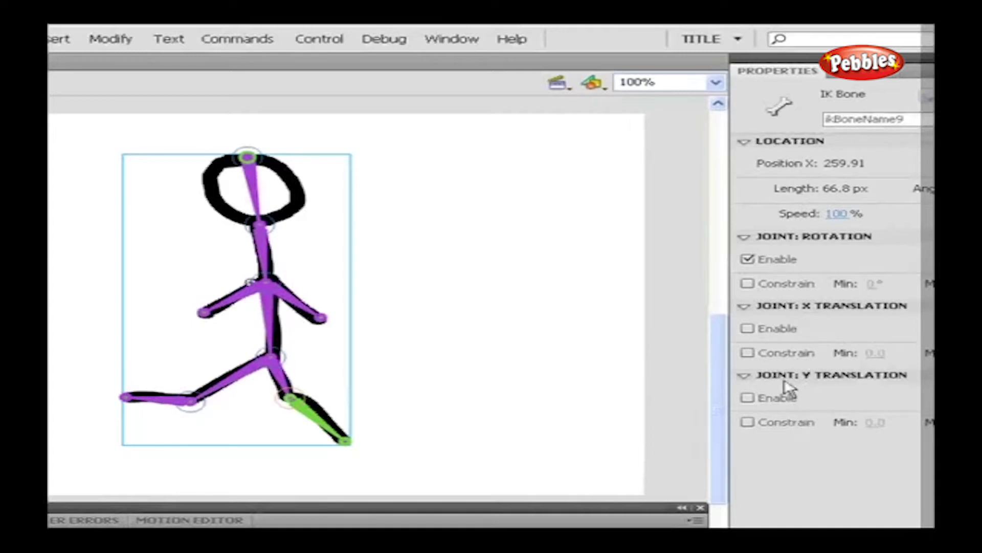
{"action": "left_click", "coordinate": [757, 259]}
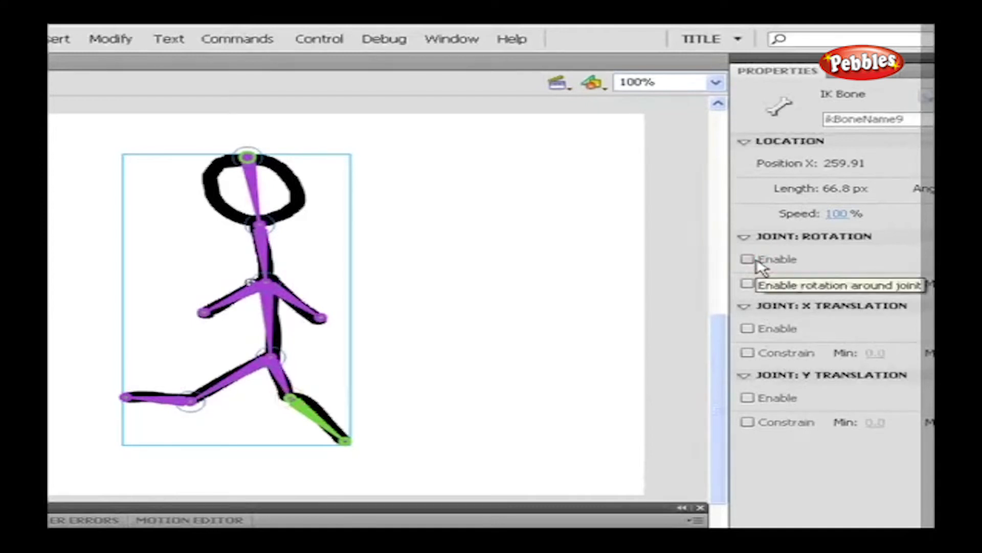
{"action": "left_click", "coordinate": [757, 259]}
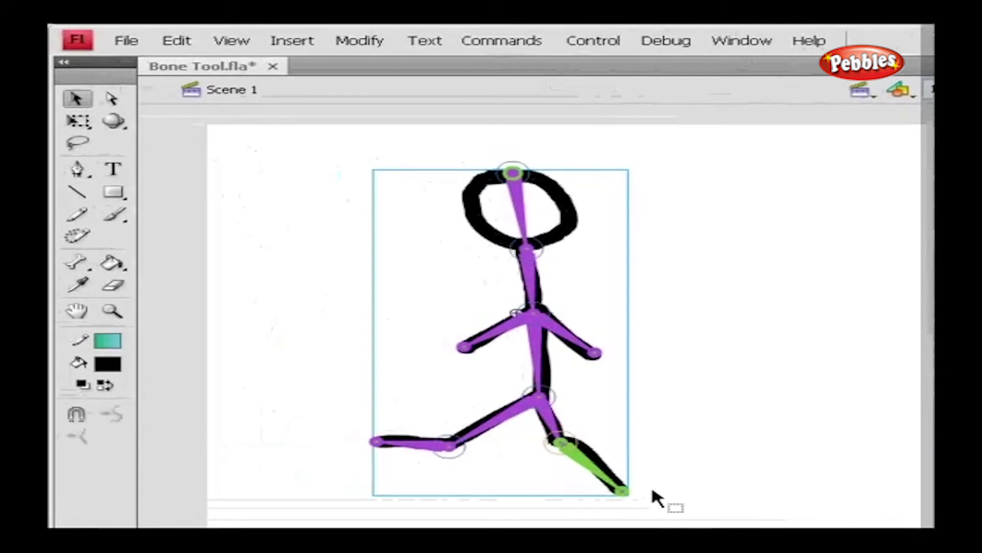
{"action": "left_click_drag", "start_coordinate": [623, 490], "coordinate": [704, 424]}
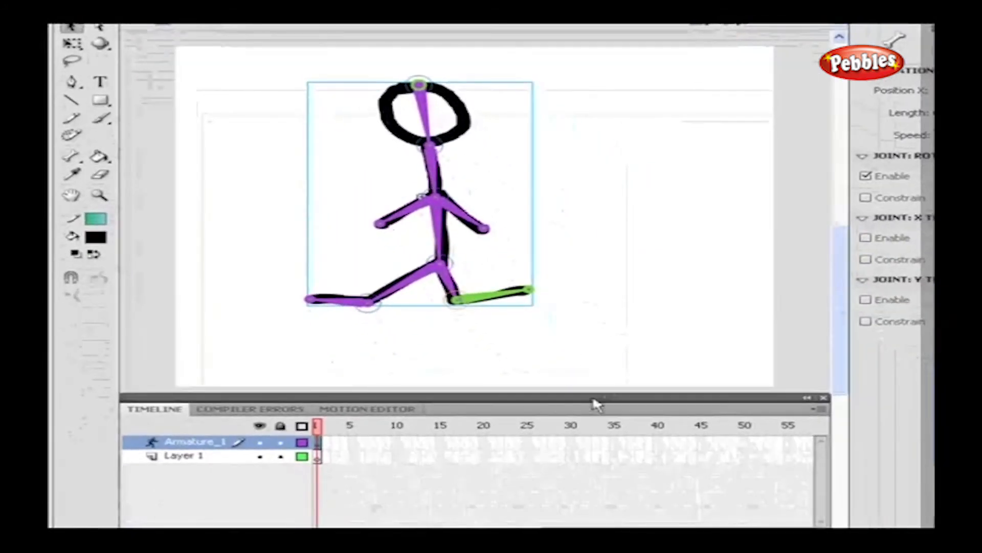
- Insert a pose at frame 35 of the armature layer
{"action": "right_click", "coordinate": [616, 446]}
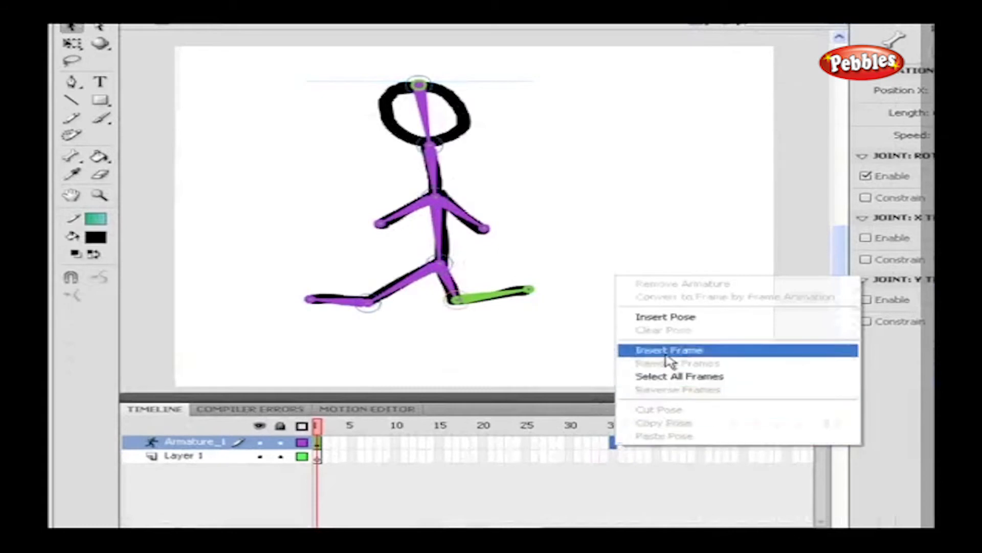
{"action": "left_click", "coordinate": [672, 320]}
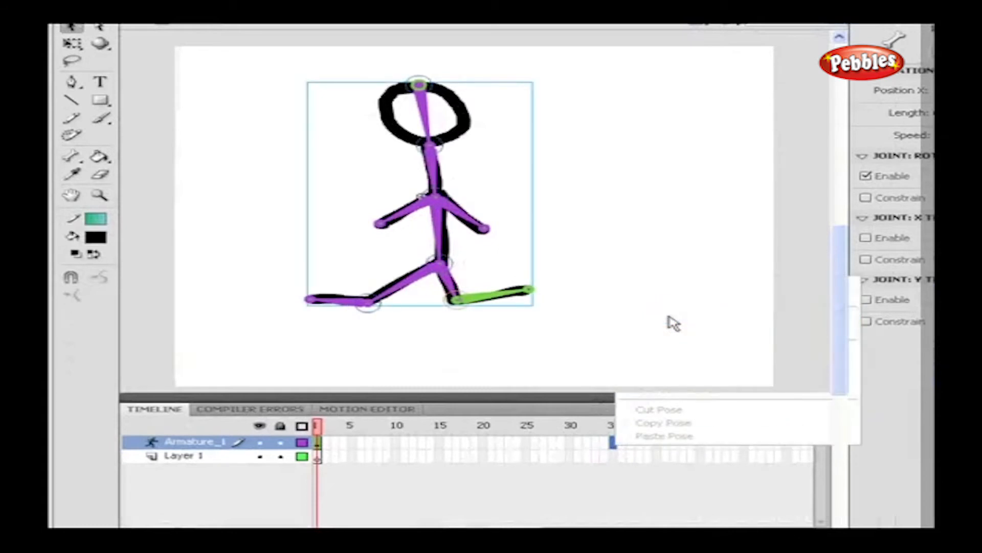
- Swing the front lower leg bone down and backward at frame 35, and preview the pose animation as a test movie
{"action": "left_click", "coordinate": [673, 323]}
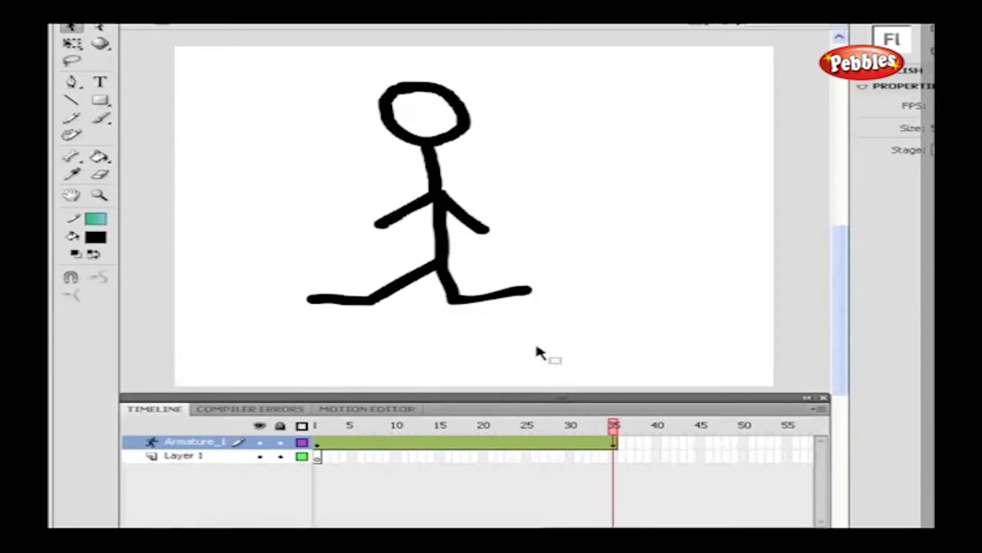
{"action": "left_click", "coordinate": [527, 295]}
{"action": "left_click_drag", "start_coordinate": [527, 294], "coordinate": [402, 365]}
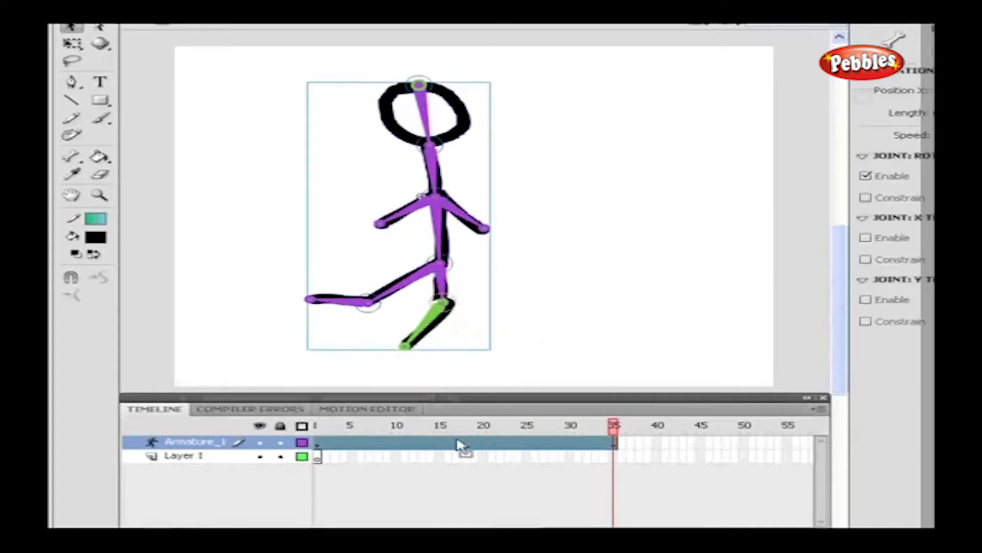
{"action": "key", "text": "ctrl+Return"}
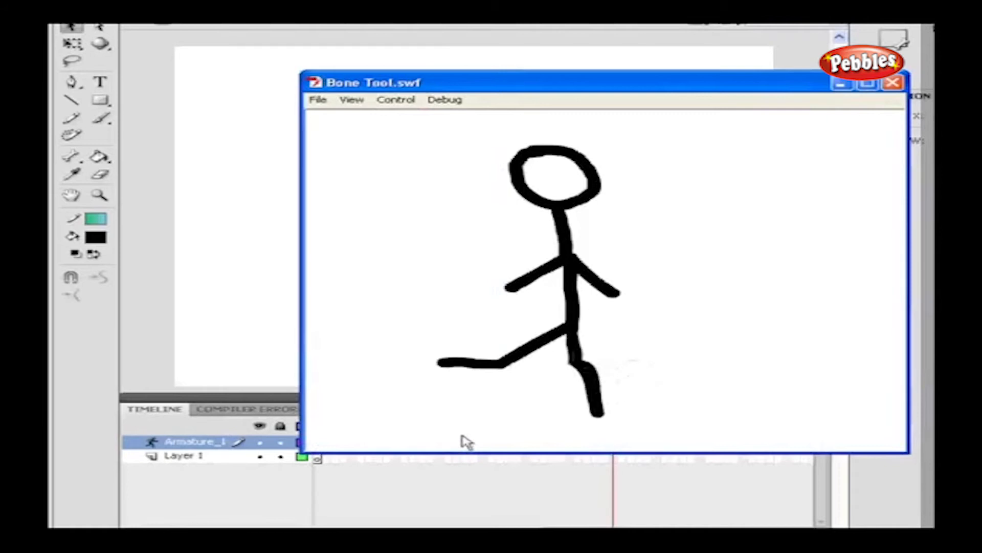
{"action": "left_click", "coordinate": [815, 103]}
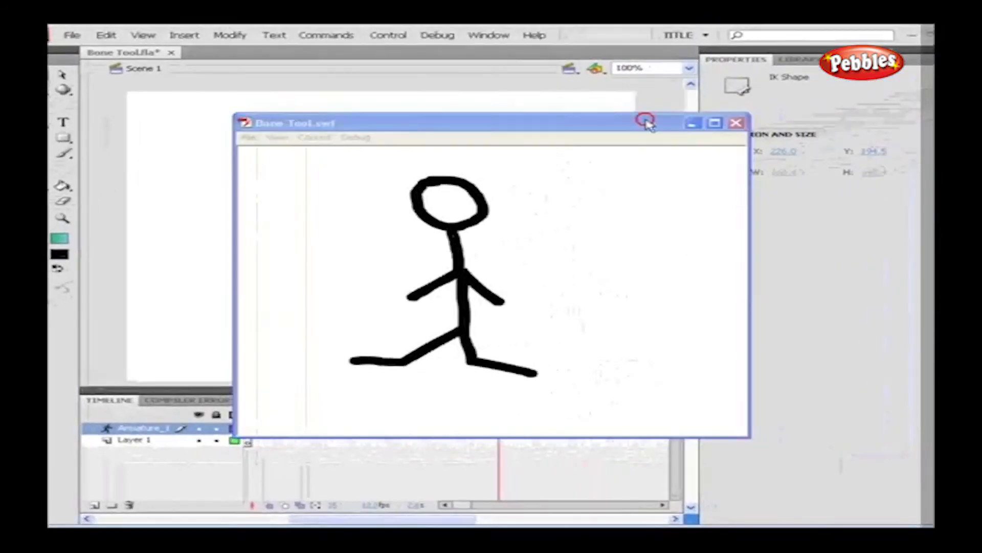
- Save the document as Bone Tool.fla in a new folder named Bone on the D: drive
{"action": "left_click", "coordinate": [71, 34]}
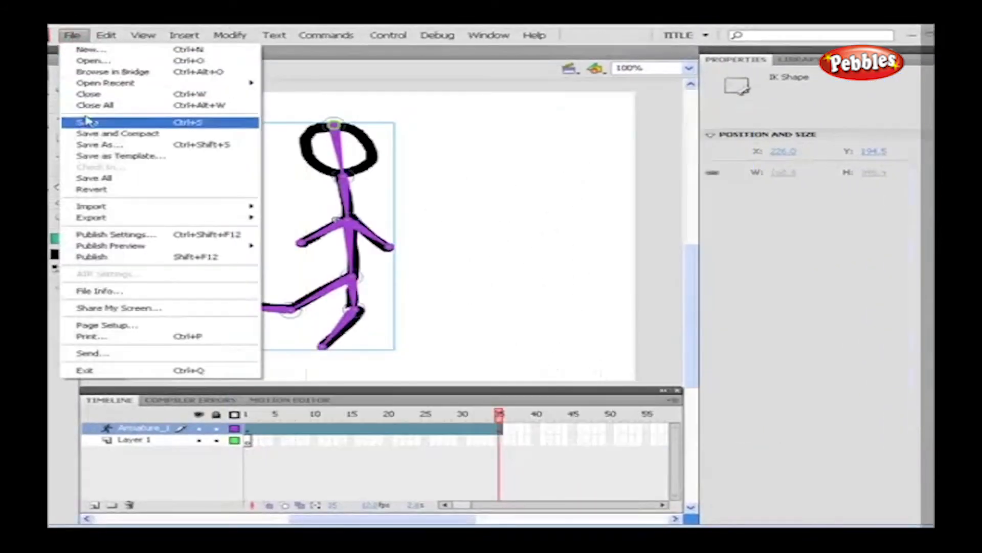
{"action": "left_click", "coordinate": [102, 148]}
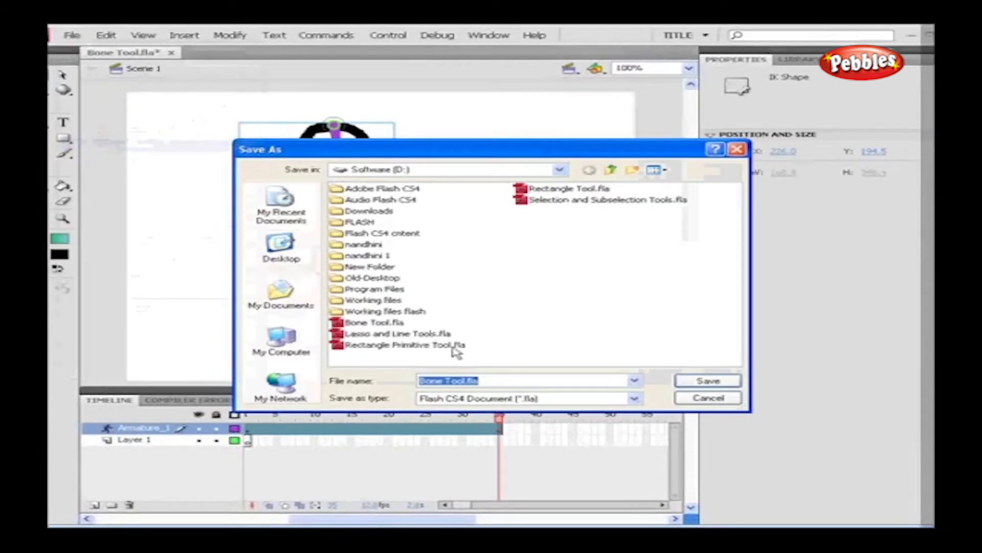
{"action": "right_click", "coordinate": [533, 263]}
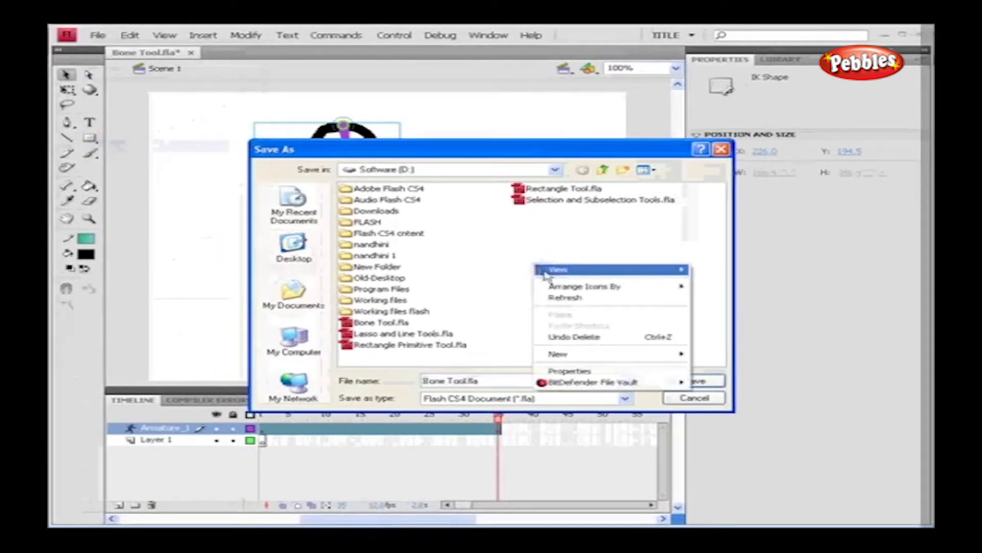
{"action": "mouse_move", "coordinate": [563, 358]}
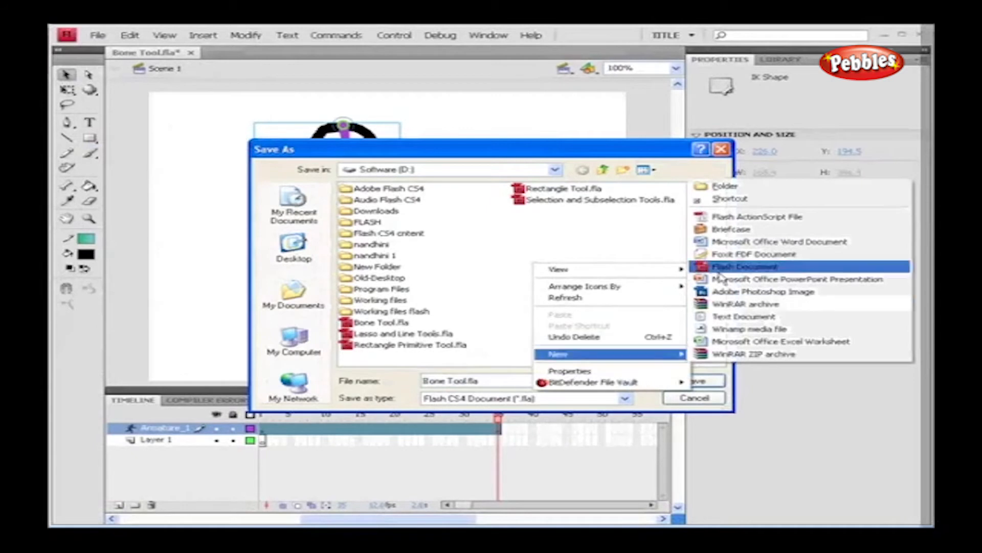
{"action": "left_click", "coordinate": [713, 186]}
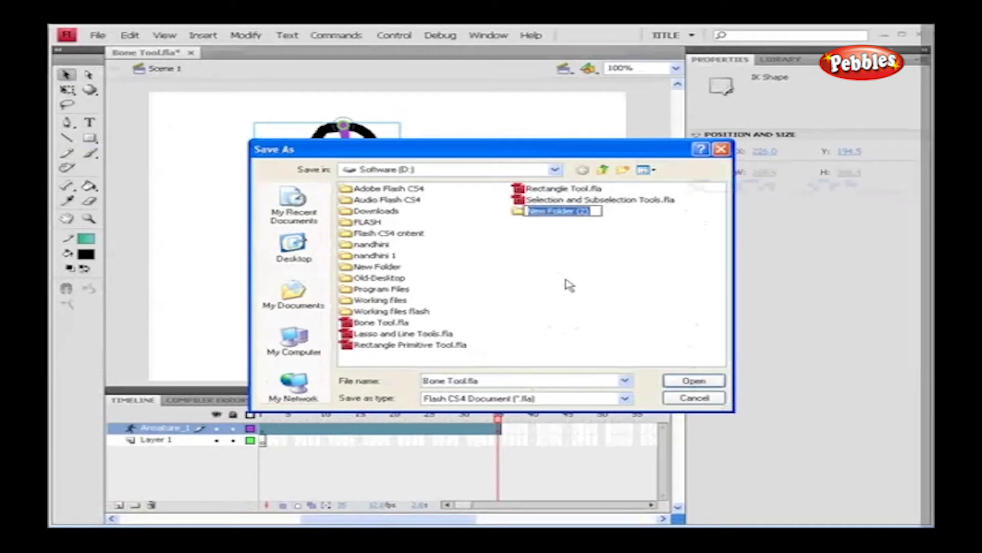
{"action": "type", "text": "Bone"}
{"action": "key", "text": "Return"}
{"action": "key", "text": "Return"}
{"action": "left_click", "coordinate": [696, 379]}
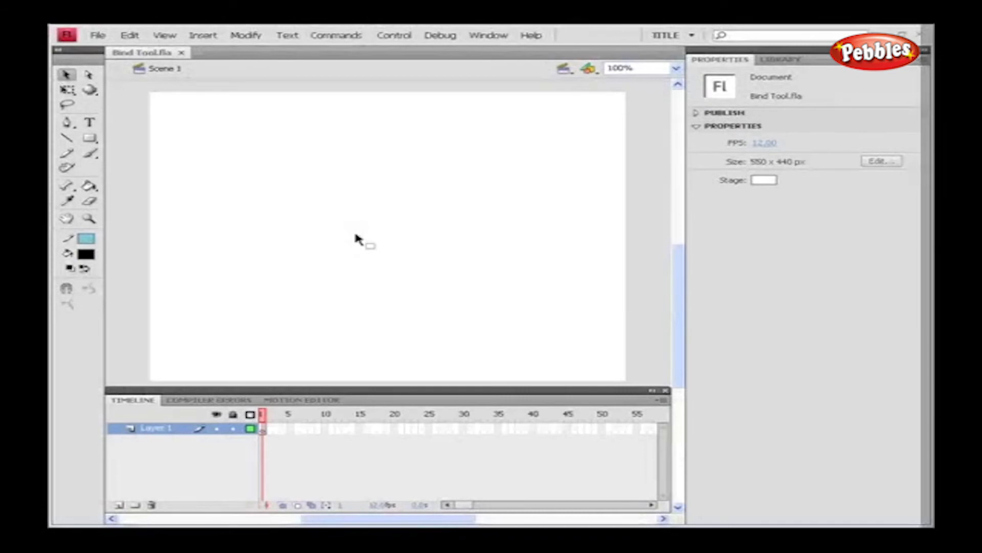
- Open Bone Tool.fla from the Bone folder
{"action": "left_click", "coordinate": [112, 38]}
{"action": "left_click", "coordinate": [134, 66]}
{"action": "left_click", "coordinate": [455, 240]}
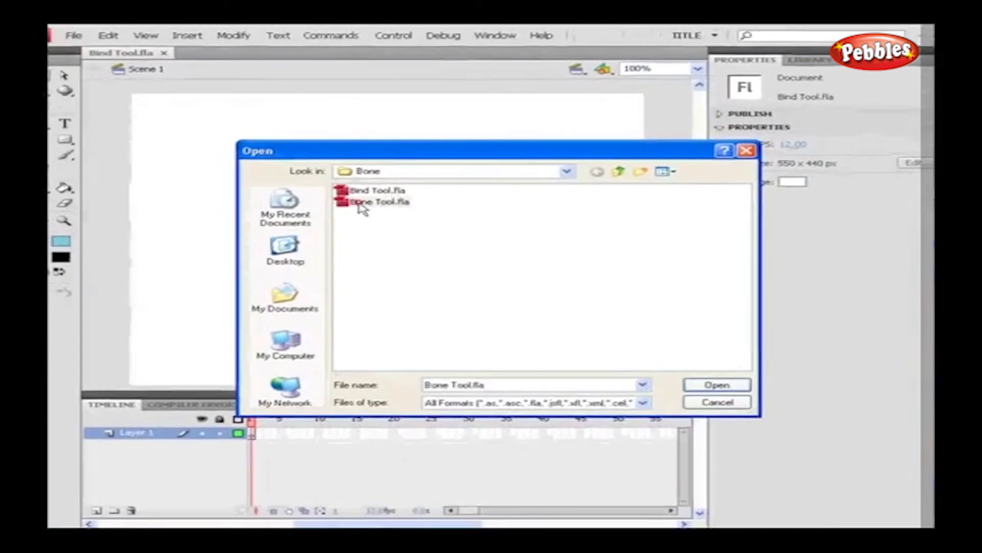
{"action": "left_click", "coordinate": [688, 385]}
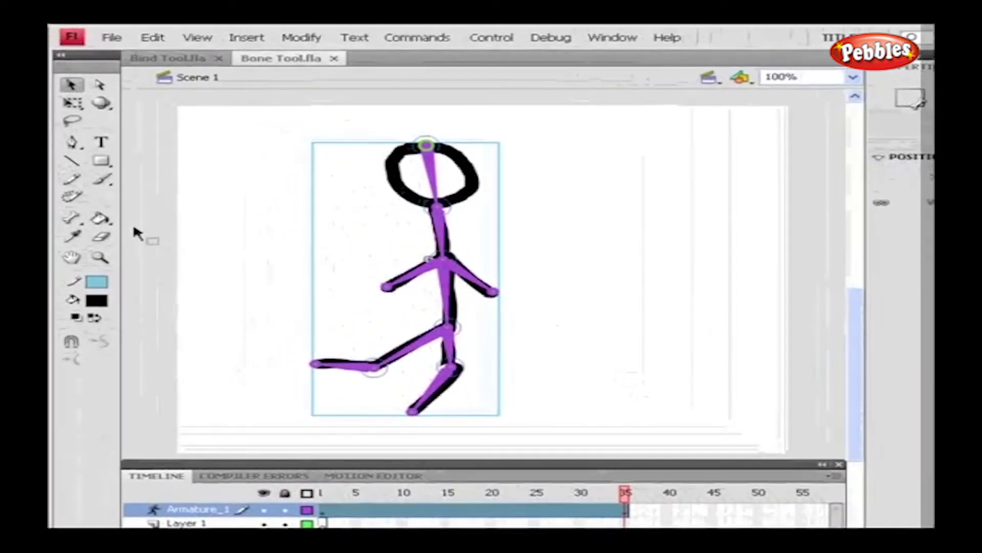
- With the Bind tool, select the control point beside the hip, and bind the control point near the front knee to the rear thigh bone
{"action": "left_click", "coordinate": [72, 218]}
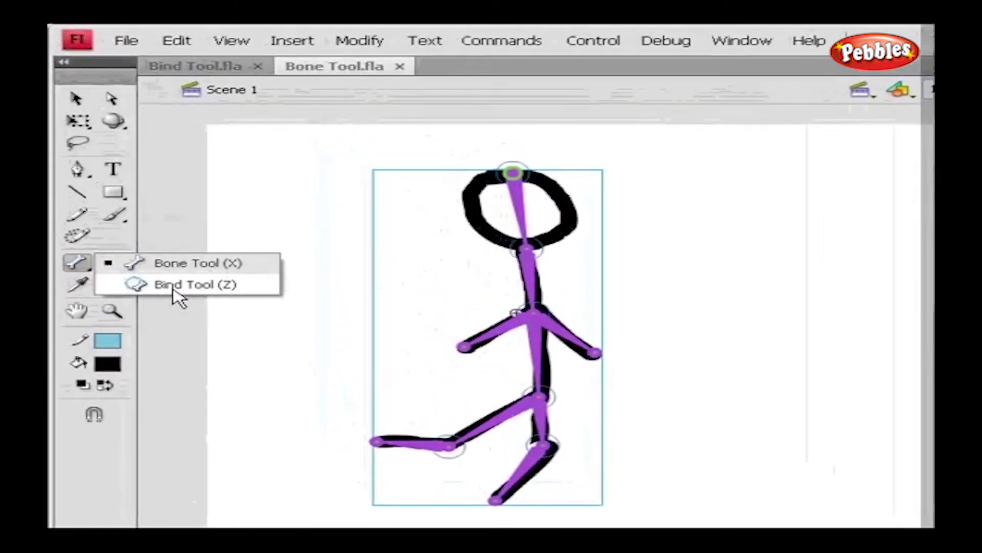
{"action": "left_click", "coordinate": [174, 288]}
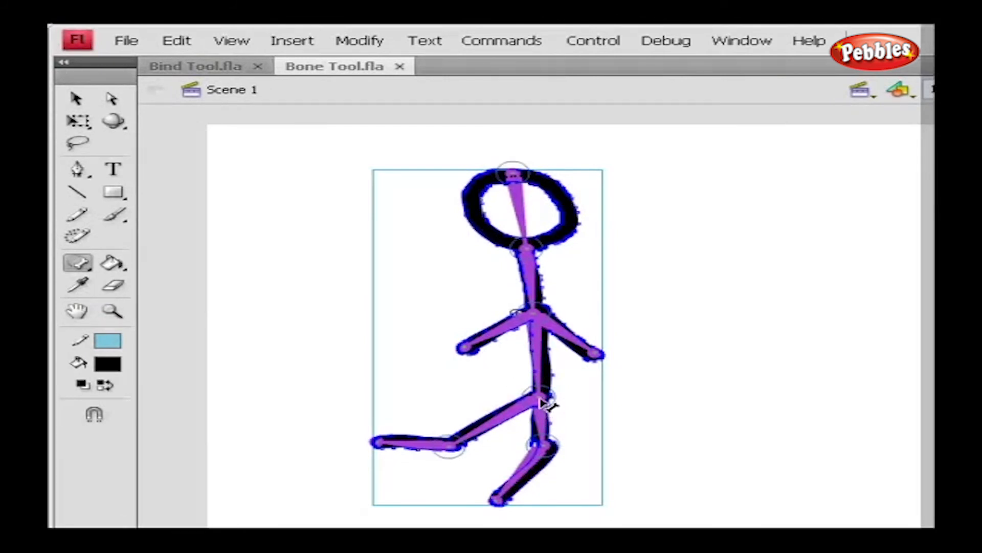
{"action": "left_click", "coordinate": [556, 398]}
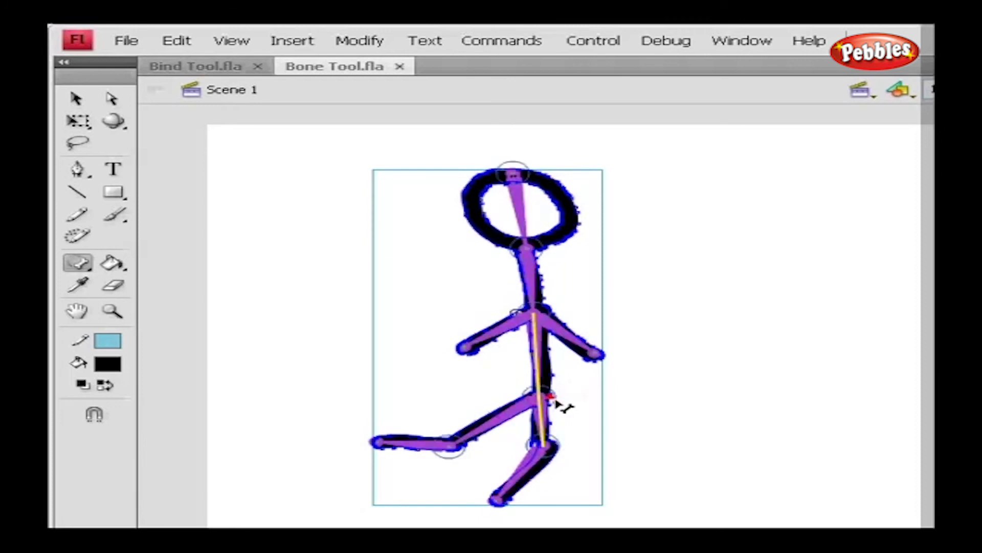
{"action": "left_click", "coordinate": [555, 399]}
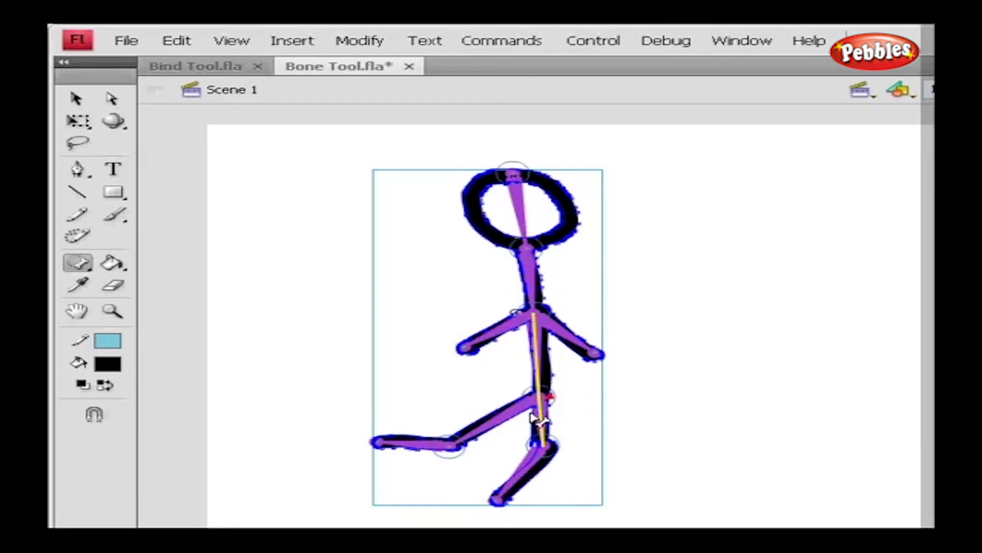
{"action": "left_click_drag", "start_coordinate": [536, 420], "coordinate": [450, 445]}
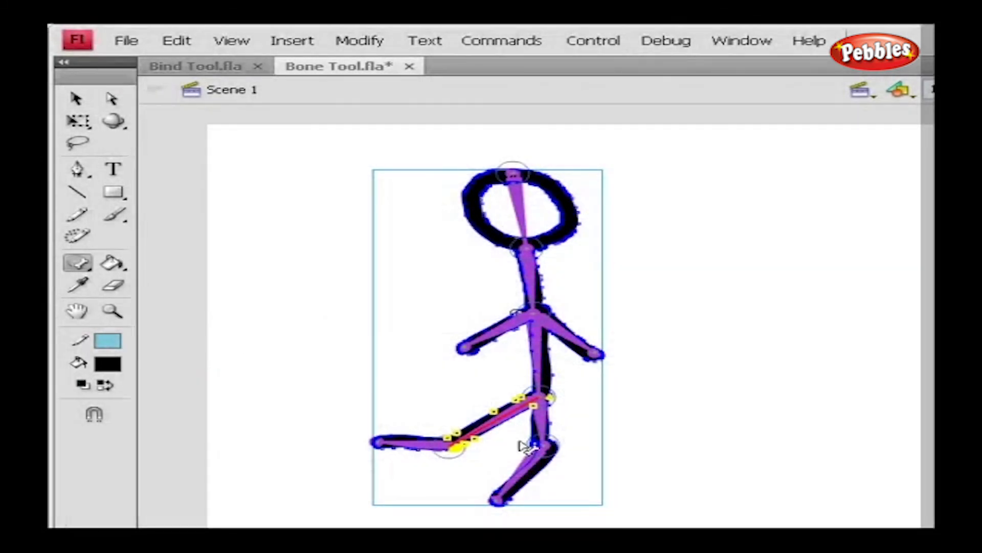
{"action": "left_click", "coordinate": [547, 449]}
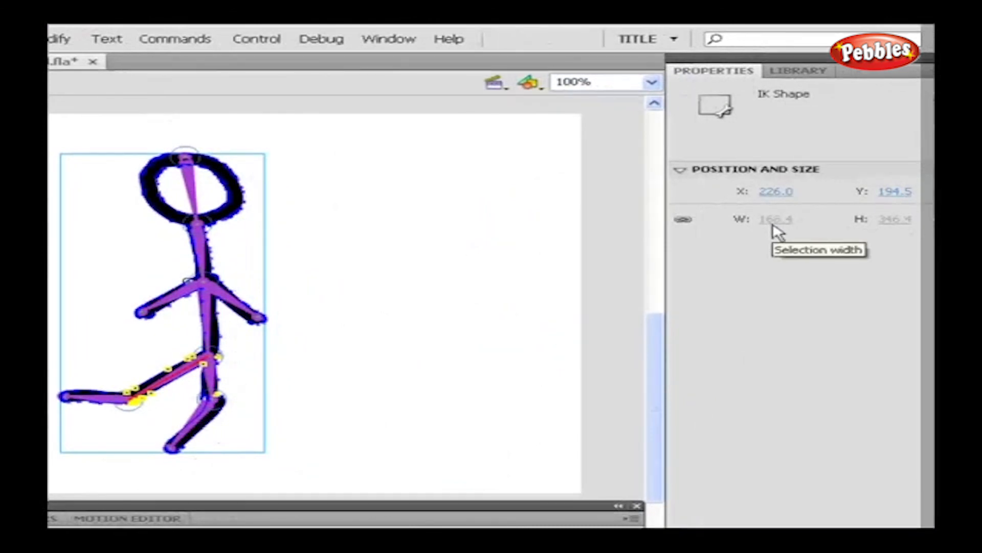
- Set the stick figure's IK shape X position to 235
{"action": "left_click", "coordinate": [788, 200]}
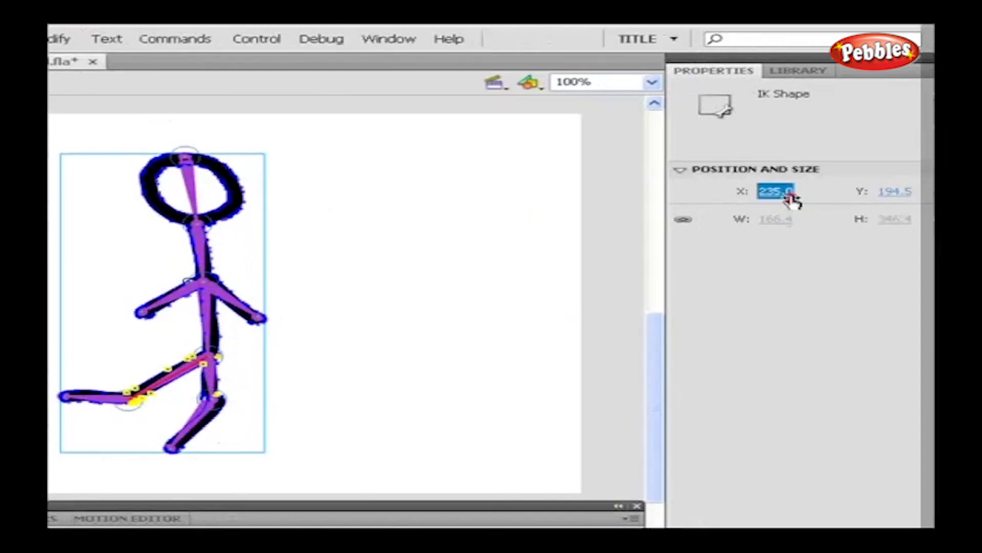
{"action": "type", "text": "235"}
{"action": "key", "text": "Return"}
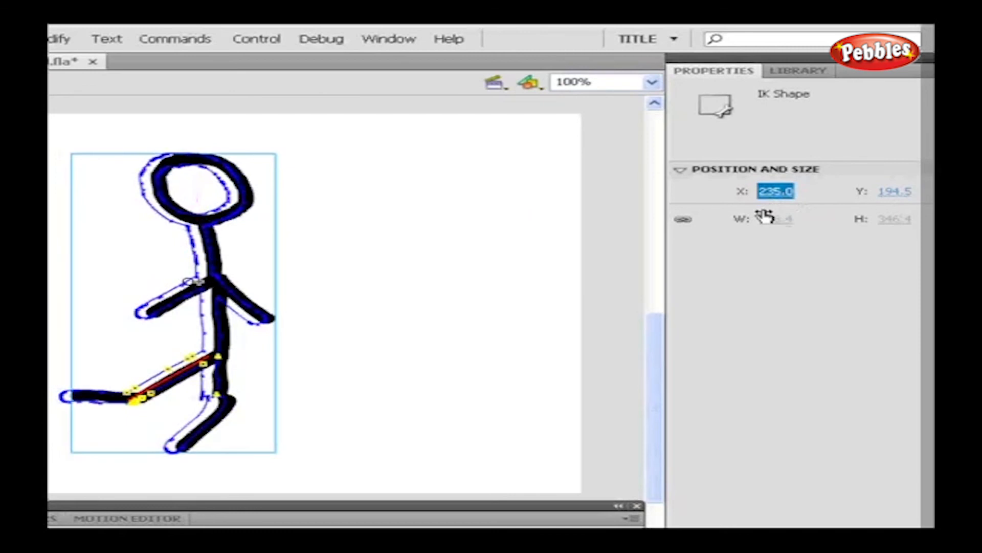